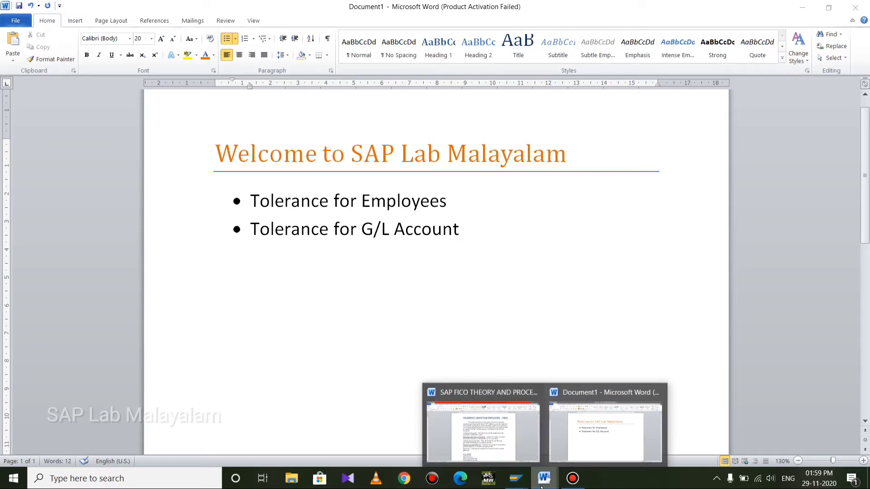
- Check the employee tolerance notes in the SAP FICO theory document, then switch to SAP and begin a new entry in transaction OBA4
{"action": "left_click", "coordinate": [478, 422]}
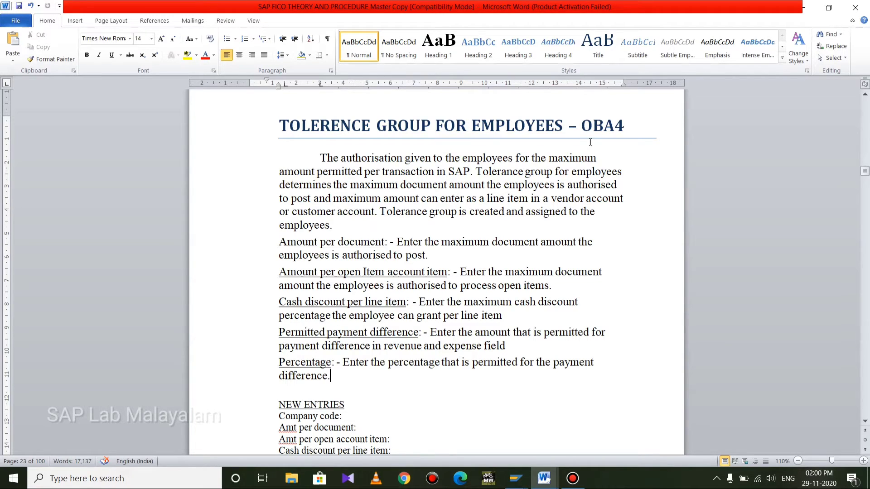
{"action": "mouse_move", "coordinate": [510, 484]}
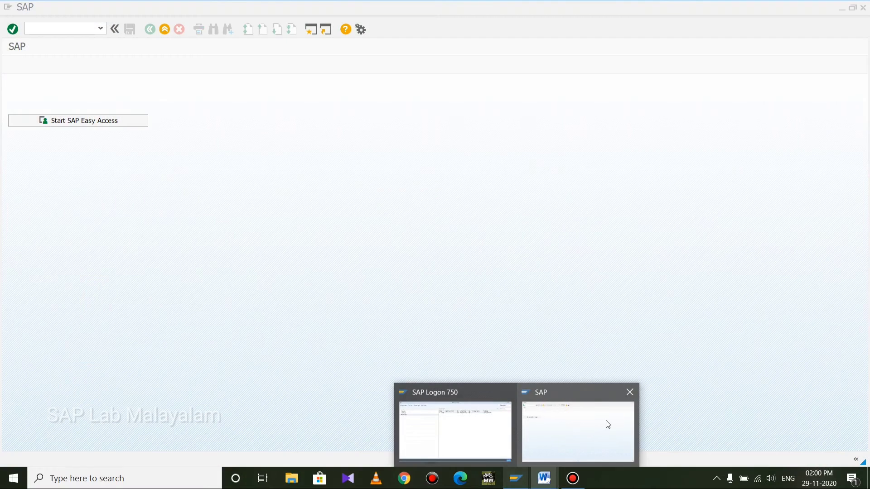
{"action": "left_click", "coordinate": [573, 424]}
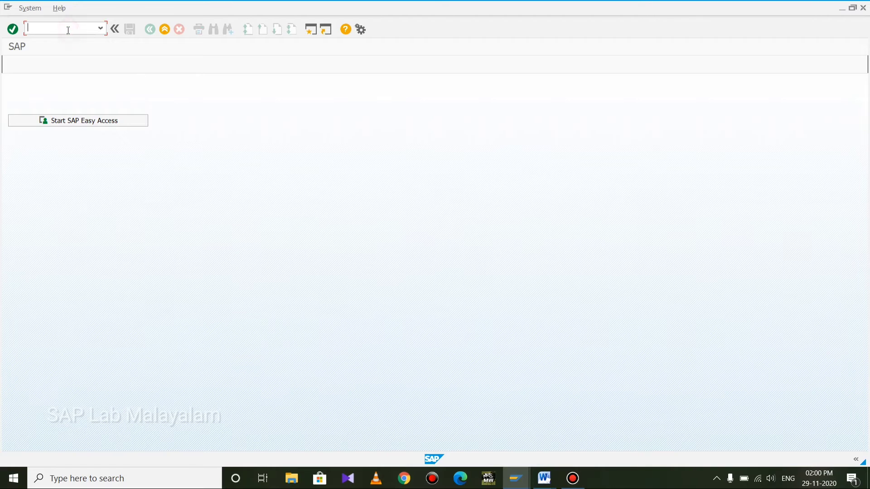
{"action": "type", "text": "oba4"}
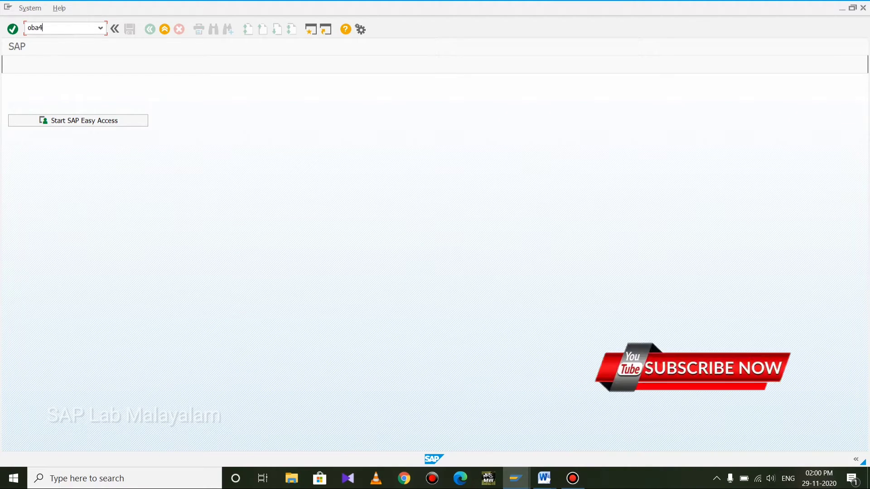
{"action": "key", "text": "Return"}
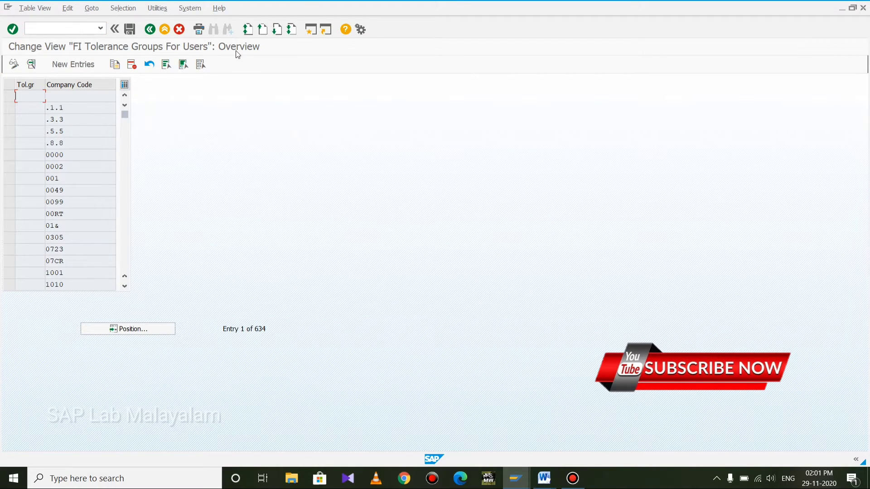
{"action": "left_click", "coordinate": [73, 72]}
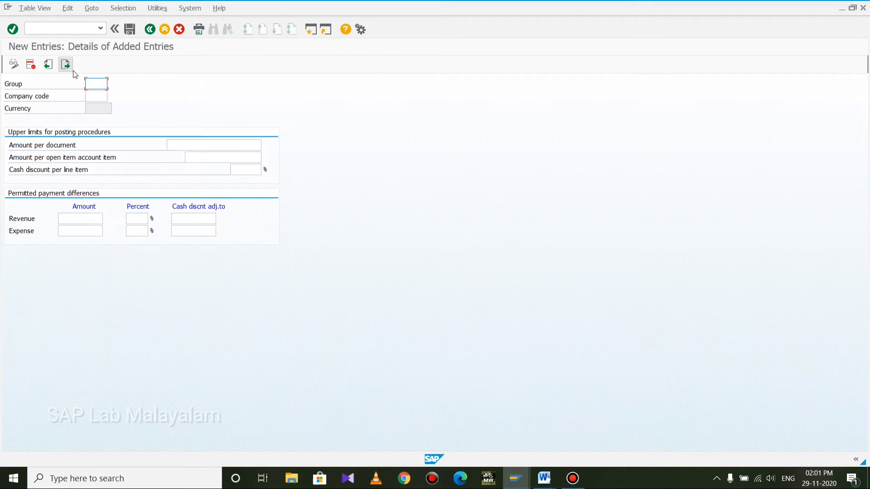
{"action": "left_click", "coordinate": [93, 85]}
{"action": "type", "text": "rp01"}
{"action": "left_click", "coordinate": [90, 95]}
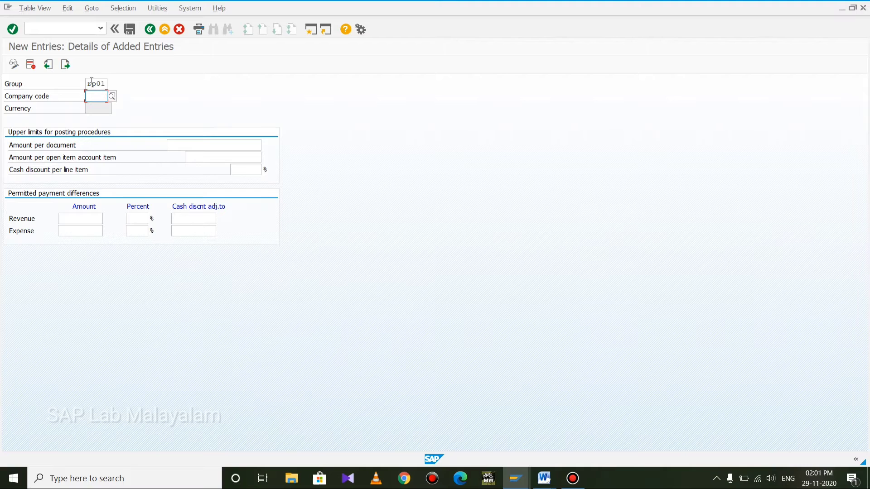
{"action": "left_click_drag", "start_coordinate": [87, 84], "coordinate": [163, 91]}
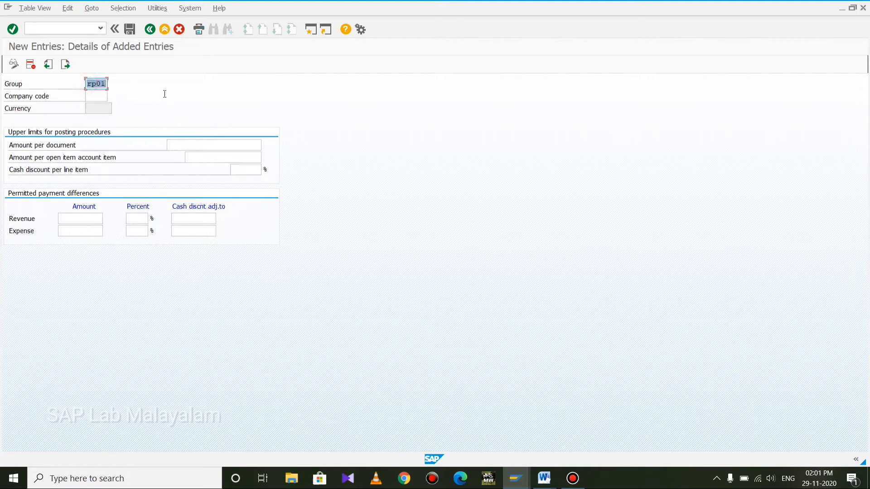
{"action": "key", "text": "Delete"}
- Enter company code rp01 with 500000000 as both the amount per document and the amount per open item account item
{"action": "left_click", "coordinate": [91, 97]}
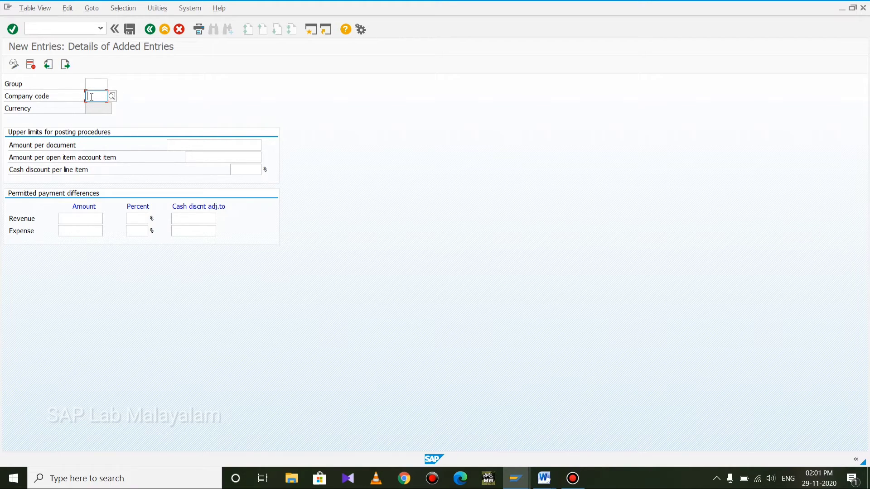
{"action": "type", "text": "rp01"}
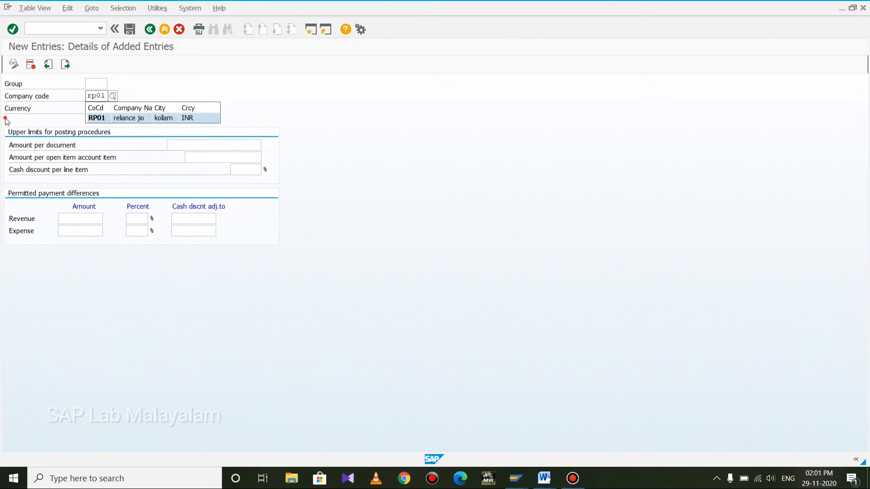
{"action": "left_click", "coordinate": [89, 112]}
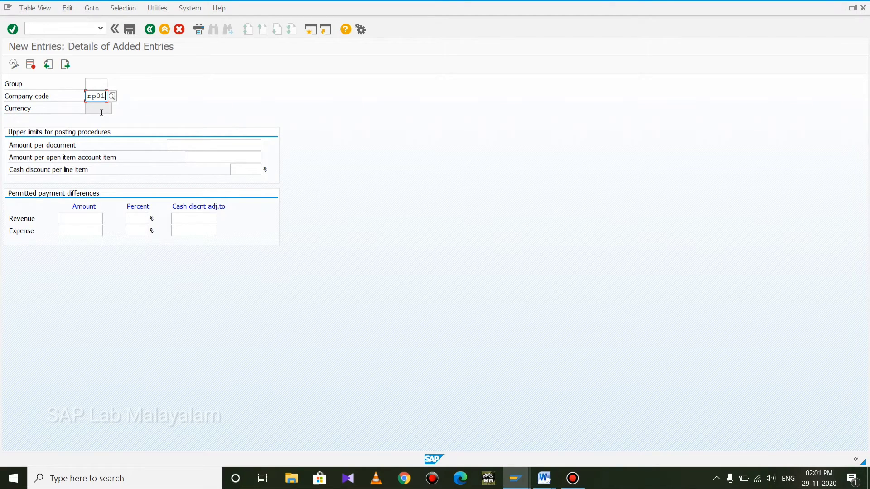
{"action": "left_click", "coordinate": [198, 145]}
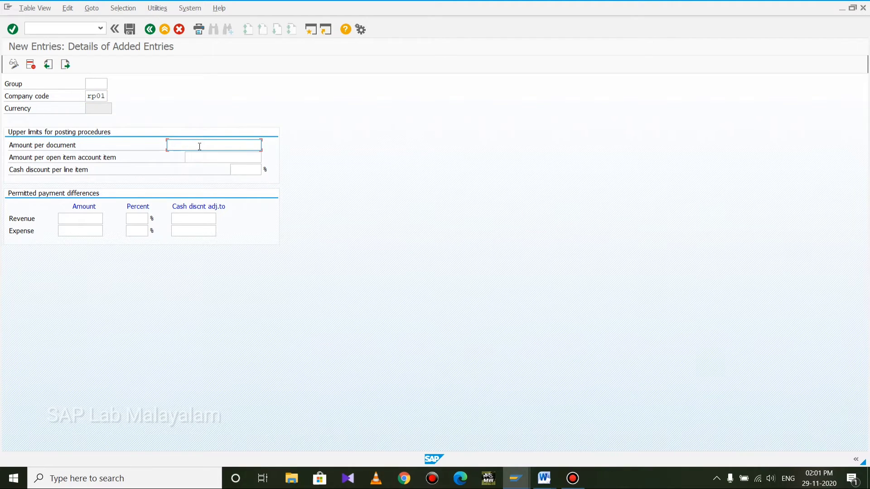
{"action": "type", "text": "500000000"}
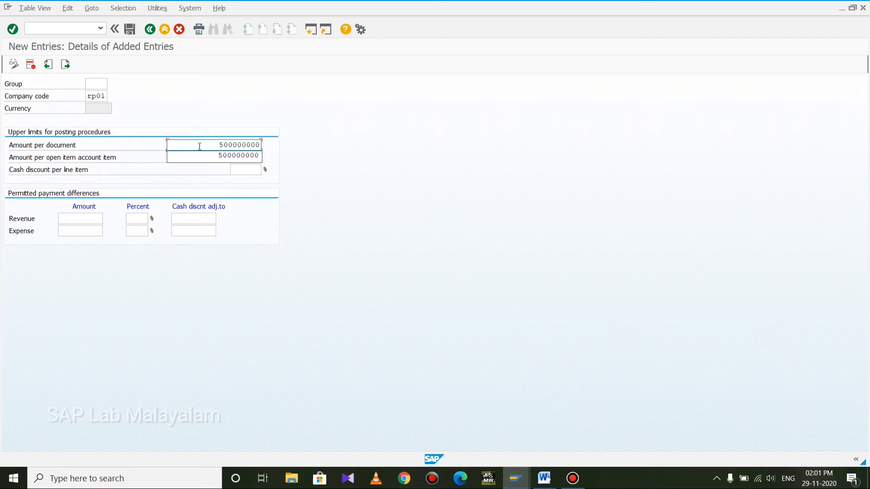
{"action": "key", "text": "Tab"}
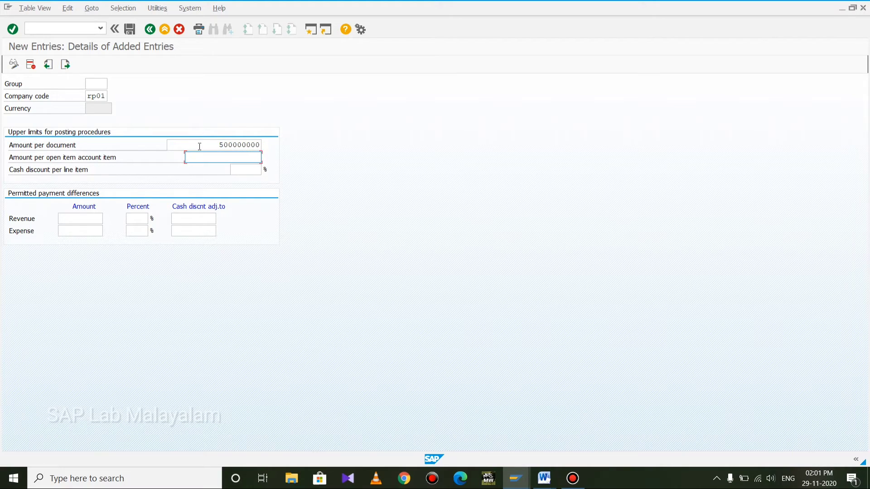
{"action": "type", "text": "50000000"}
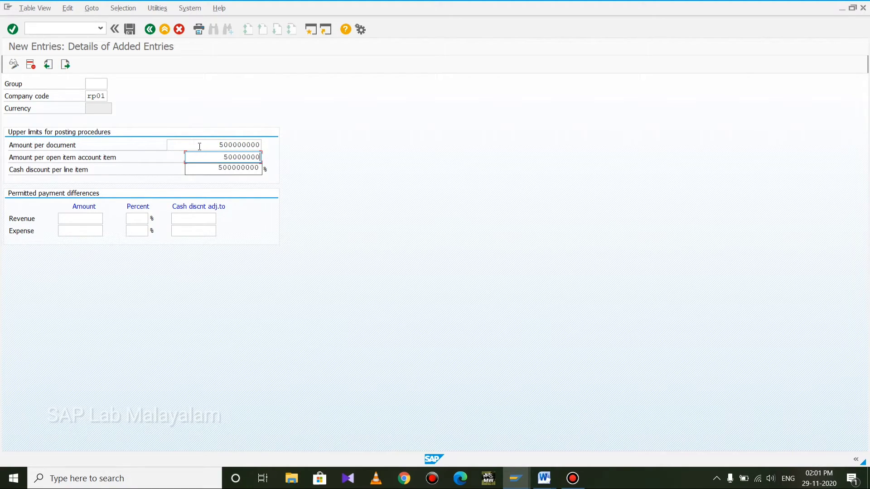
{"action": "type", "text": "0"}
{"action": "left_click", "coordinate": [194, 184]}
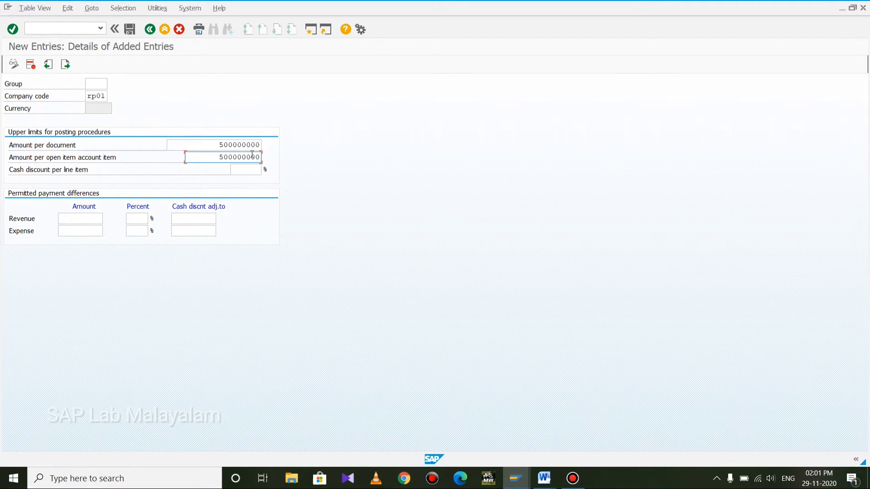
- Set the cash discount per line item to 20% and save the employee tolerance entry
{"action": "left_click", "coordinate": [242, 170]}
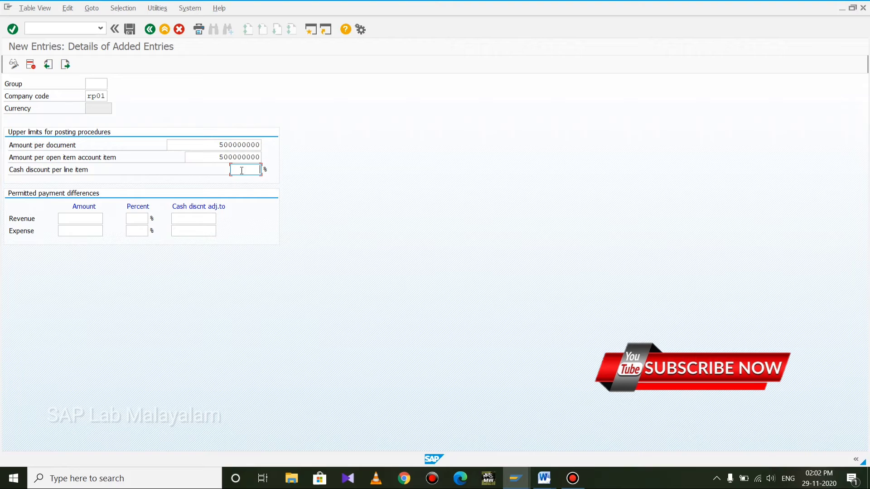
{"action": "type", "text": "20"}
{"action": "left_click", "coordinate": [129, 30]}
{"action": "key", "text": "Return"}
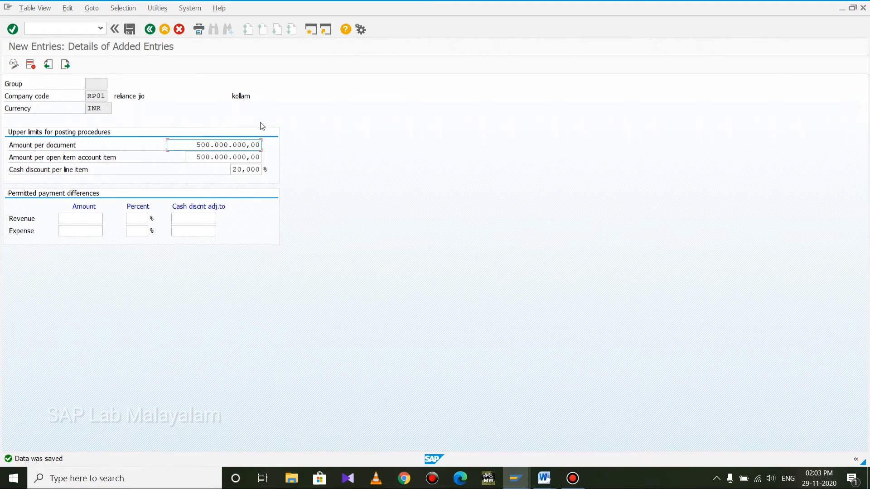
- Switch to the SAP FICO theory document in Word and read the section on the tolerance group for G/L accounts
{"action": "left_click", "coordinate": [541, 484]}
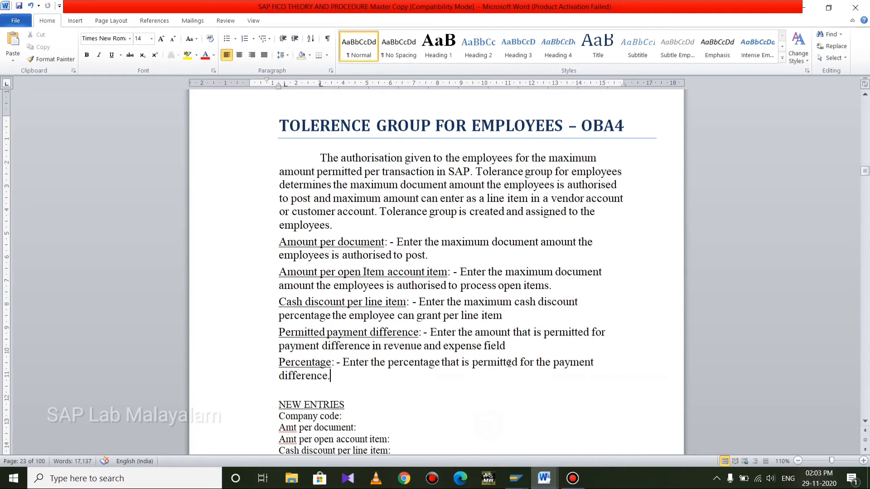
{"action": "left_click", "coordinate": [480, 426]}
{"action": "scroll", "coordinate": [500, 336], "scroll_direction": "down", "scroll_amount": 4}
{"action": "scroll", "coordinate": [500, 336], "scroll_direction": "down", "scroll_amount": 4}
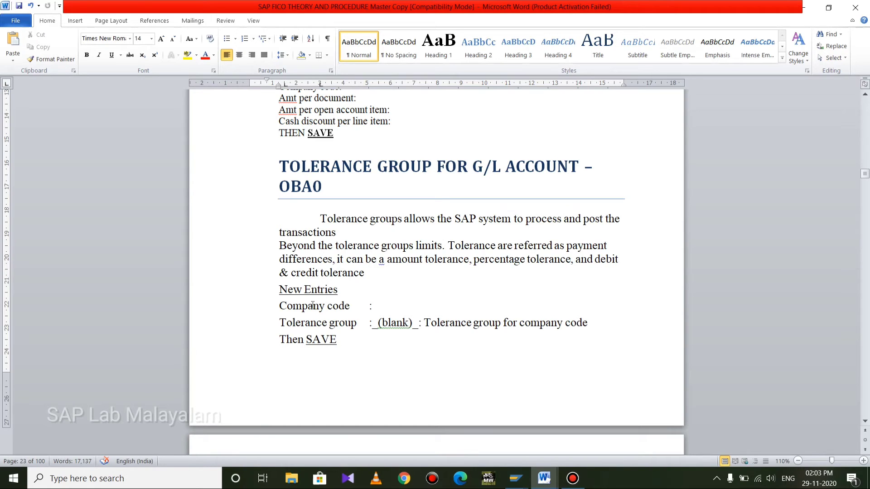
- Switch back to SAP and begin a new transaction command with /n
{"action": "mouse_move", "coordinate": [544, 479]}
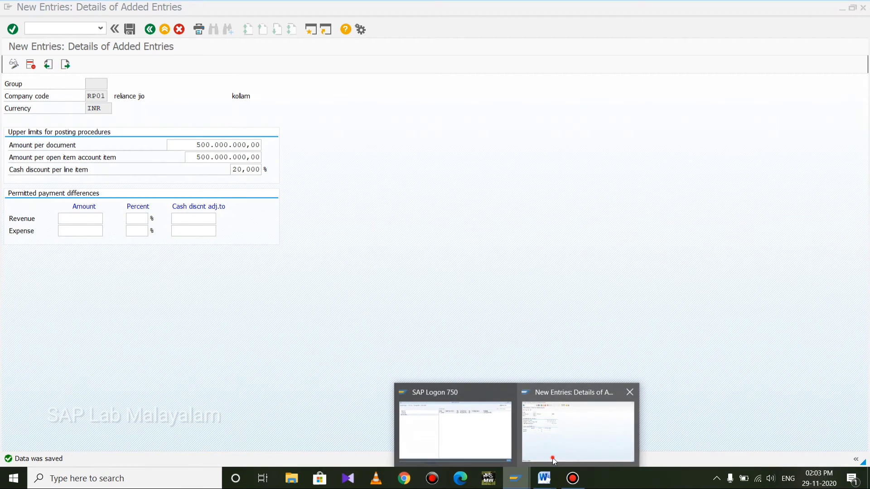
{"action": "left_click", "coordinate": [552, 457]}
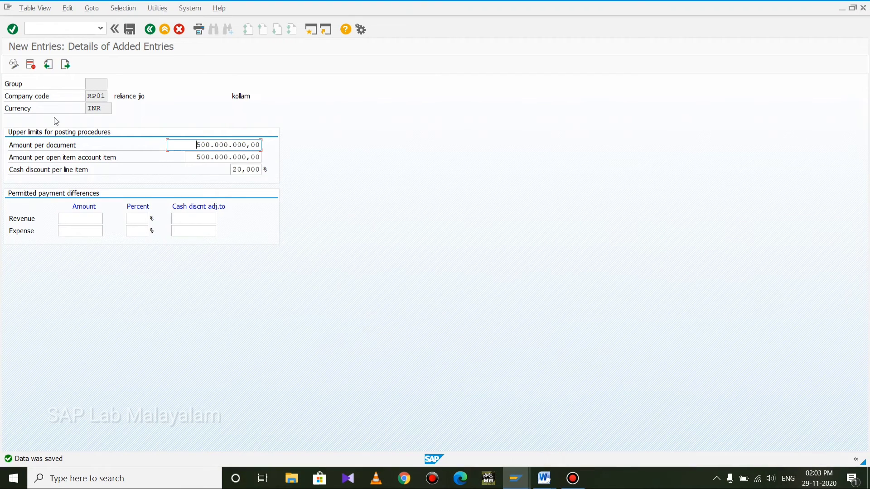
{"action": "left_click", "coordinate": [57, 30]}
{"action": "type", "text": "/n"}
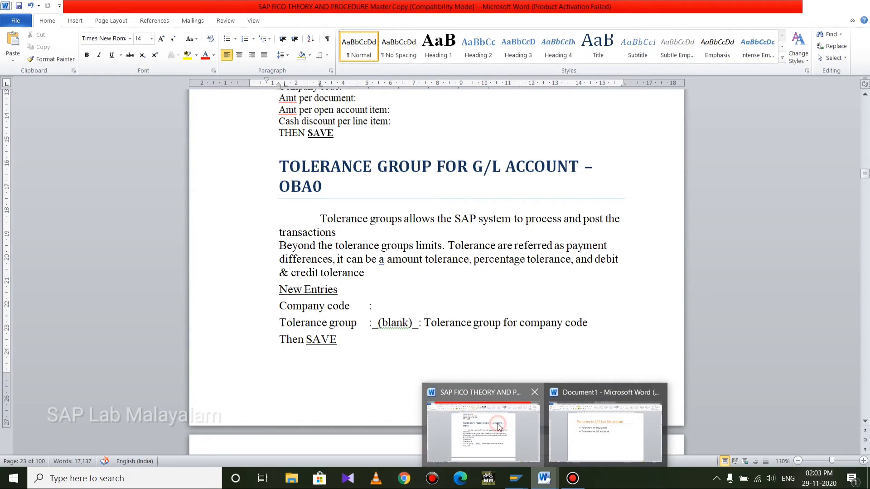
- Look up the transaction code in the G/L account tolerance group heading of the Word theory document
{"action": "left_click", "coordinate": [480, 423]}
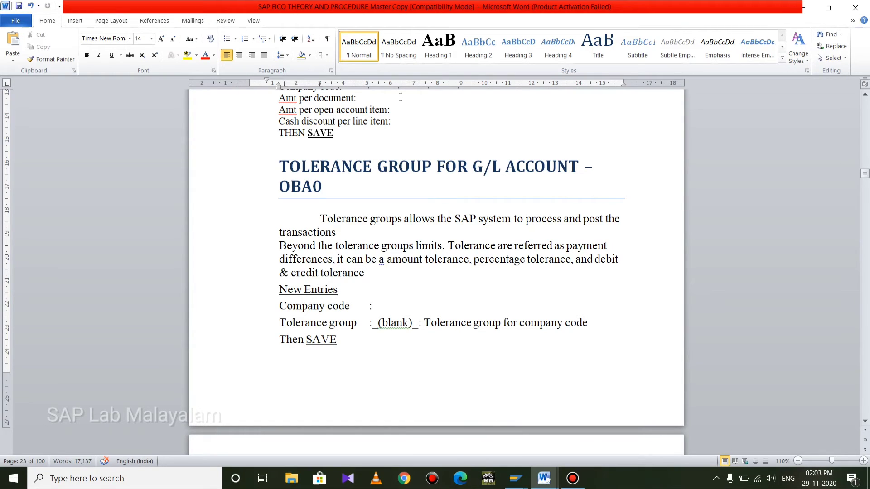
{"action": "left_click", "coordinate": [343, 183]}
{"action": "left_click", "coordinate": [257, 192]}
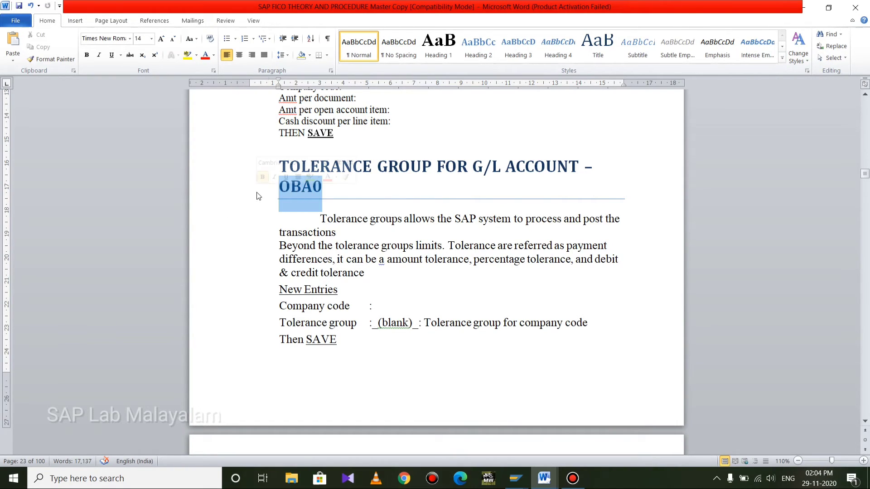
{"action": "left_click", "coordinate": [508, 398]}
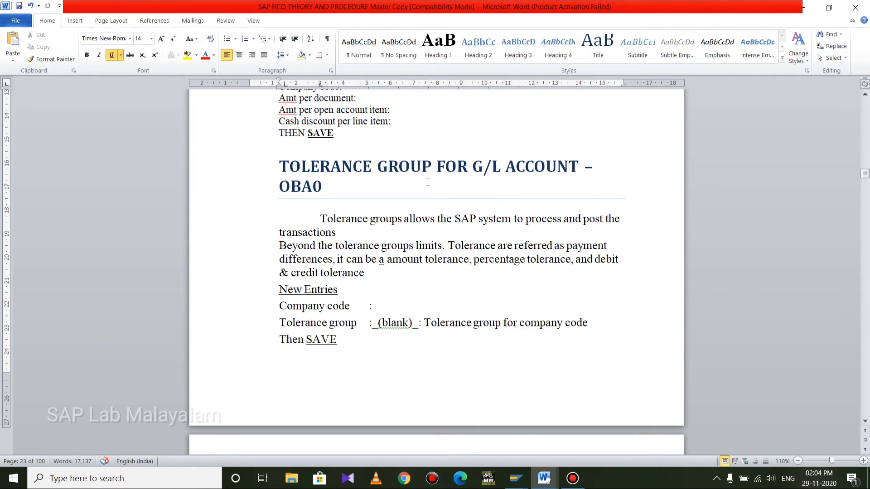
{"action": "left_click", "coordinate": [247, 192]}
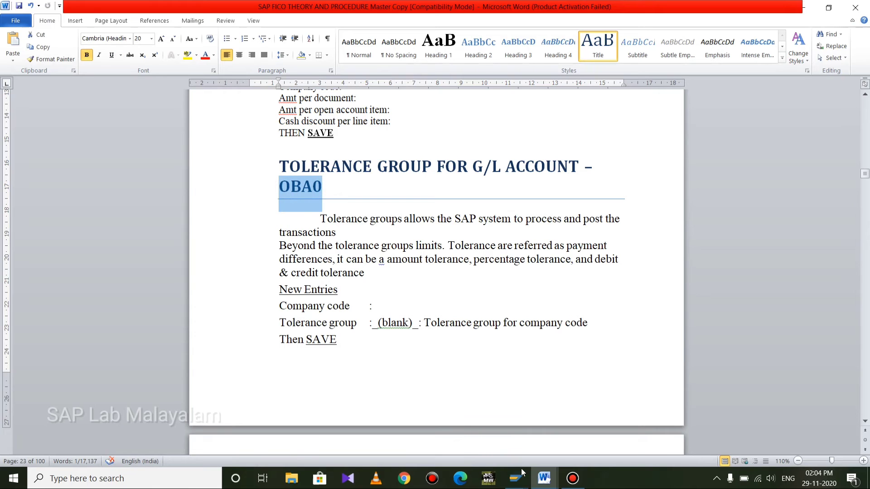
- Return to SAP, run transaction OBA0 for G/L account tolerance groups and begin a new entry
{"action": "mouse_move", "coordinate": [523, 476]}
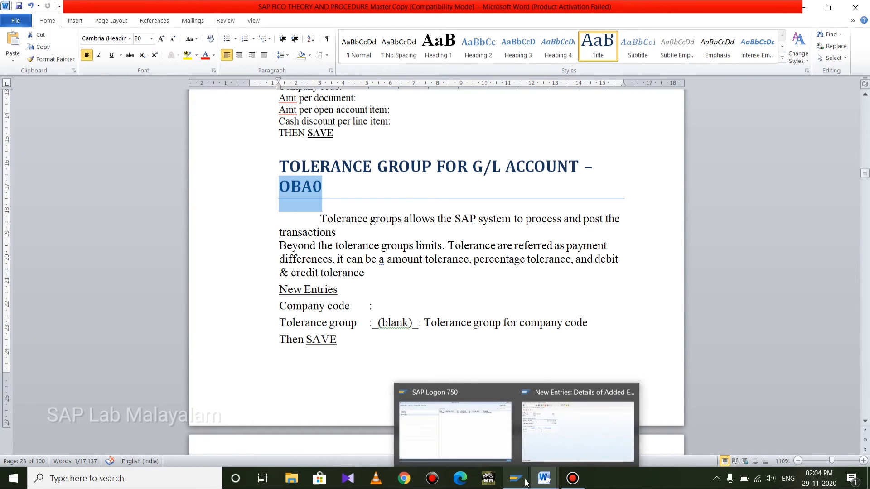
{"action": "left_click", "coordinate": [555, 447]}
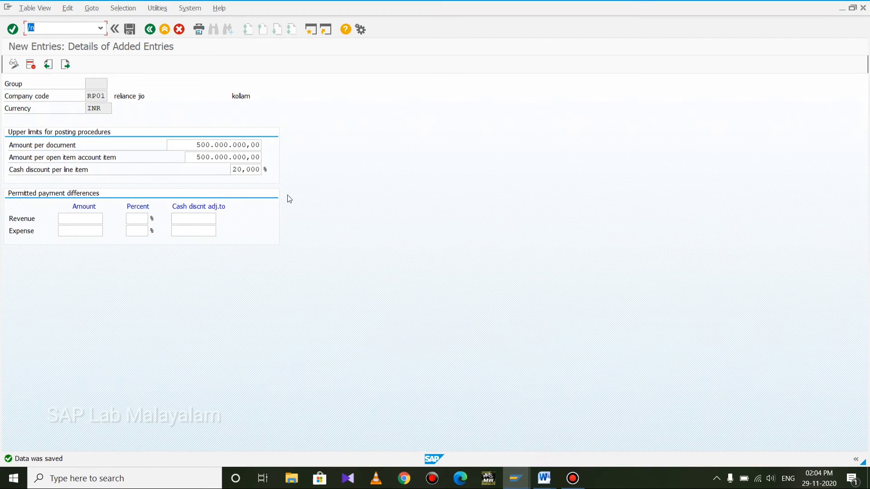
{"action": "left_click", "coordinate": [56, 32]}
{"action": "type", "text": "oba0"}
{"action": "key", "text": "Return"}
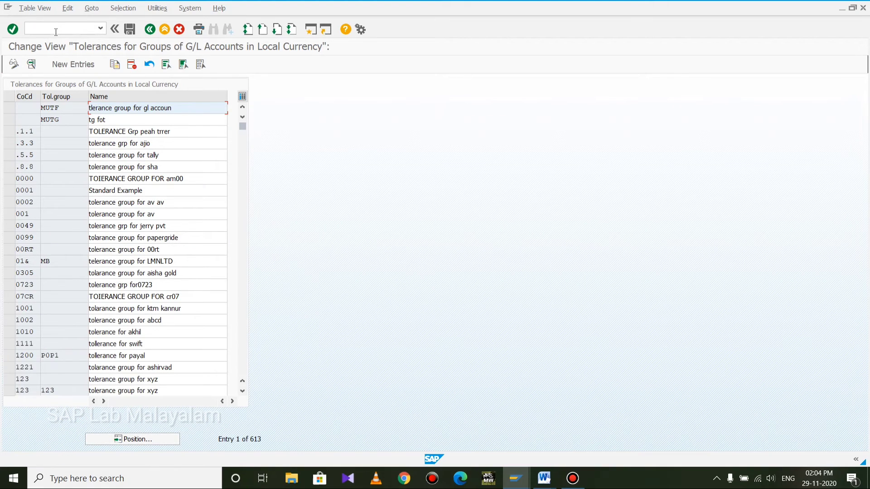
{"action": "left_click", "coordinate": [71, 67]}
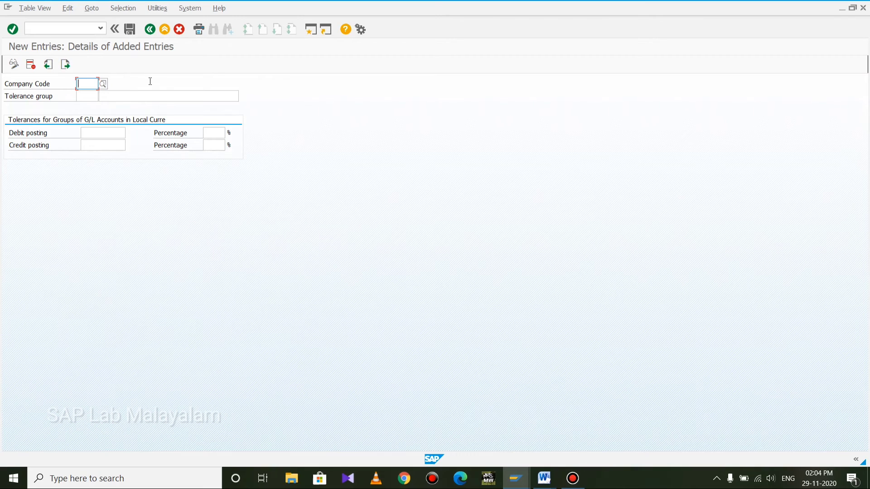
- Enter company code rp01 for the new G/L account tolerance entry, leaving the tolerance group key blank
{"action": "type", "text": "rp"}
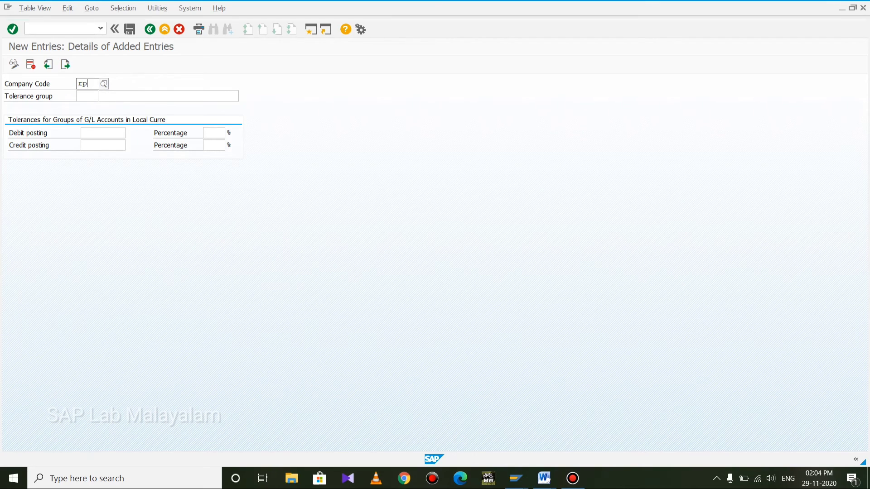
{"action": "type", "text": "01"}
{"action": "left_click", "coordinate": [424, 105]}
{"action": "left_click", "coordinate": [119, 95]}
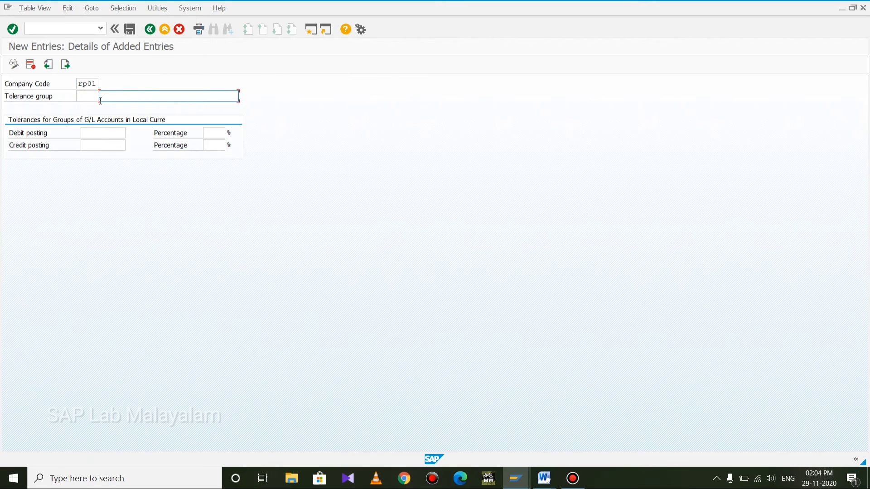
{"action": "left_click", "coordinate": [87, 96]}
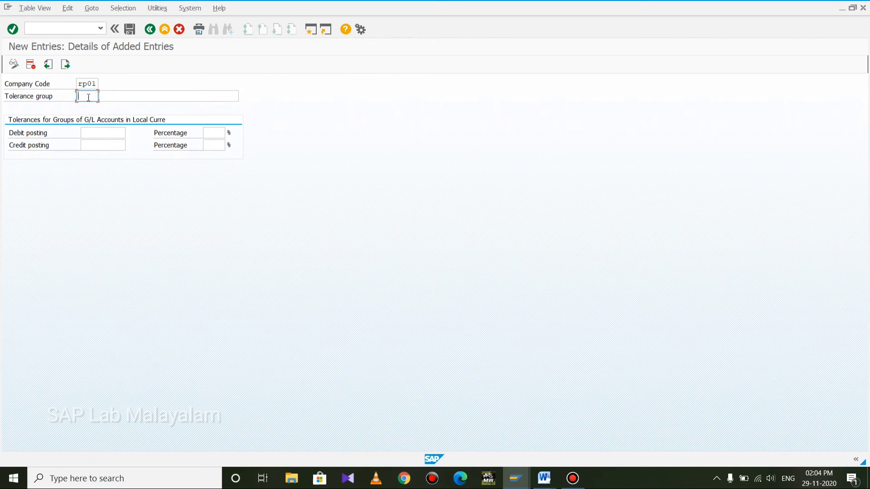
- Describe the tolerance group as "tolerance for g/l accounts" and save the entry under the proposed customizing request
{"action": "left_click", "coordinate": [117, 97]}
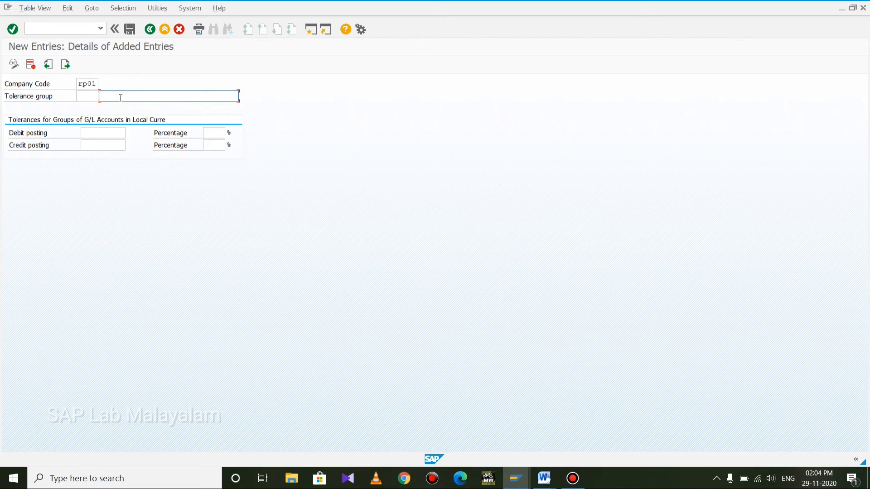
{"action": "type", "text": "to"}
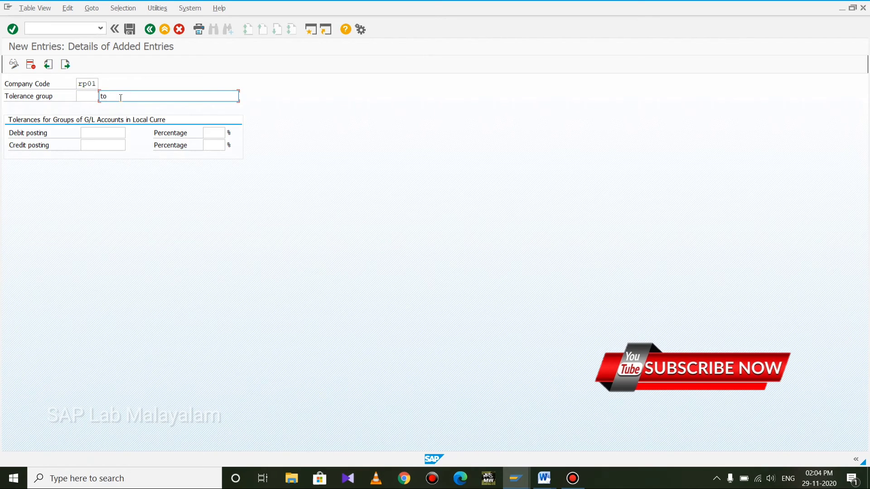
{"action": "type", "text": "ller"}
{"action": "key", "text": "BackSpace"}
{"action": "type", "text": "erance"}
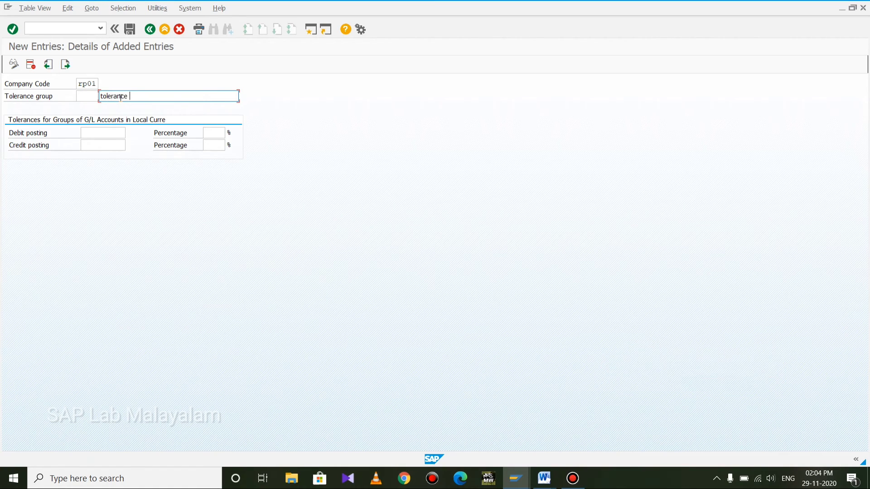
{"action": "type", "text": " for g/l accounts -Rp"}
{"action": "key", "text": "BackSpace"}
{"action": "key", "text": "BackSpace"}
{"action": "key", "text": "BackSpace"}
{"action": "left_click", "coordinate": [130, 34]}
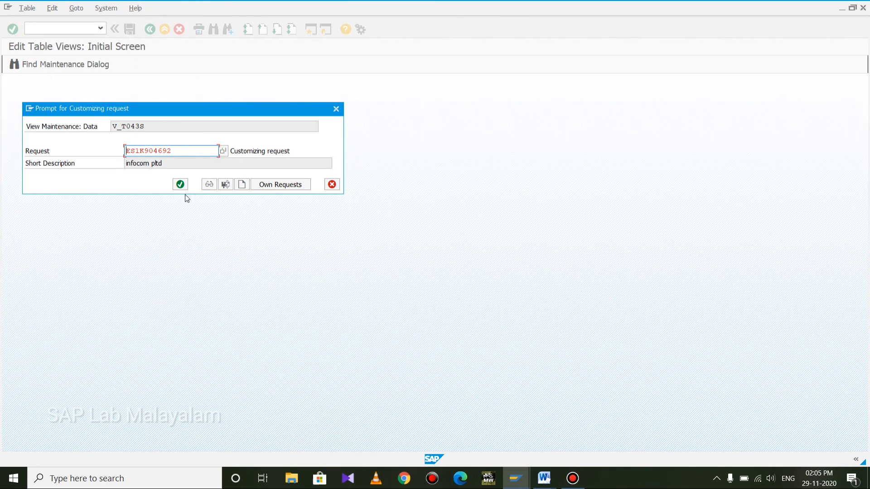
{"action": "left_click", "coordinate": [180, 184]}
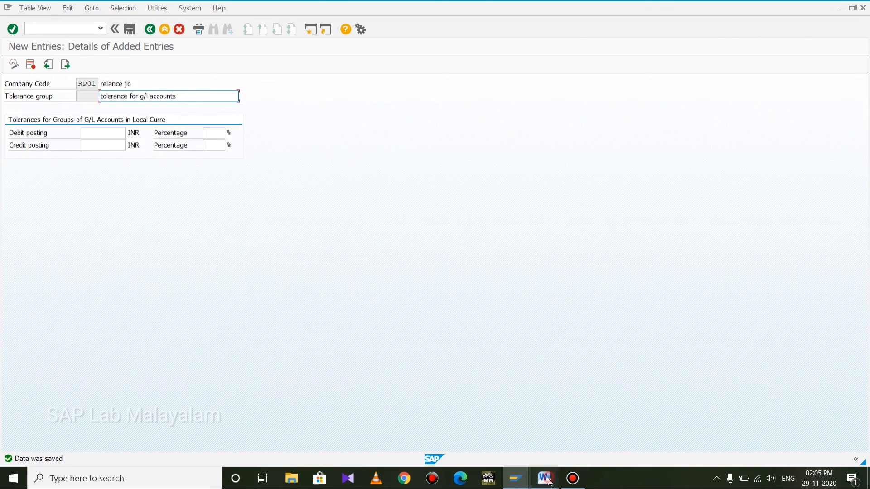
- Switch to the Word theory document and review the sections on tolerance groups for employees (OBA4) and G/L accounts (OBA0)
{"action": "mouse_move", "coordinate": [544, 478]}
{"action": "left_click", "coordinate": [496, 424]}
{"action": "scroll", "coordinate": [411, 285], "scroll_direction": "up", "scroll_amount": 6}
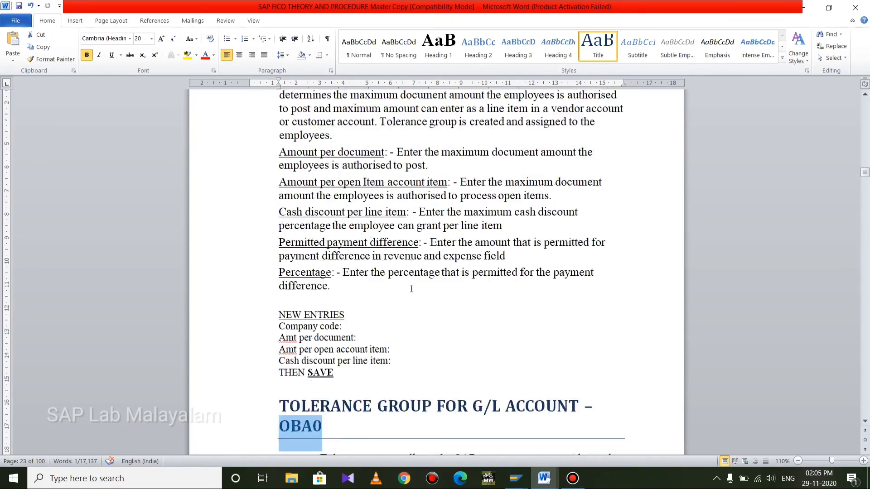
{"action": "scroll", "coordinate": [412, 278], "scroll_direction": "up", "scroll_amount": 2}
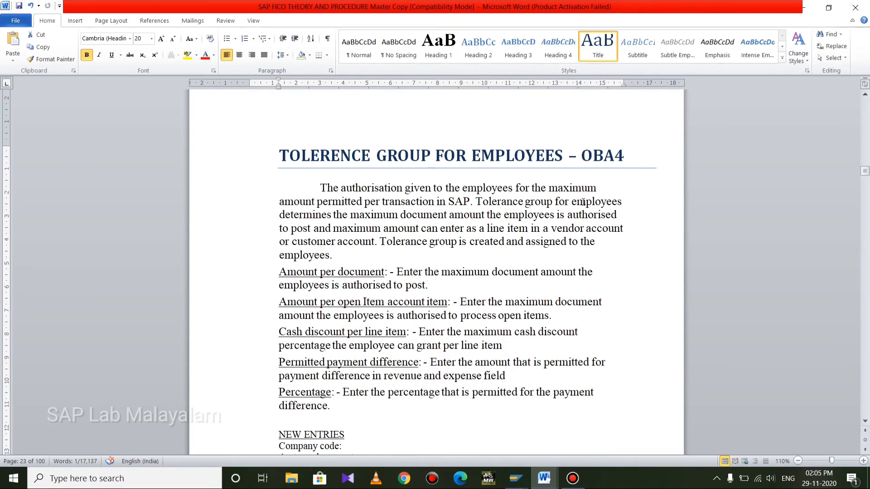
{"action": "scroll", "coordinate": [597, 199], "scroll_direction": "down", "scroll_amount": 5}
{"action": "scroll", "coordinate": [597, 199], "scroll_direction": "up", "scroll_amount": 5}
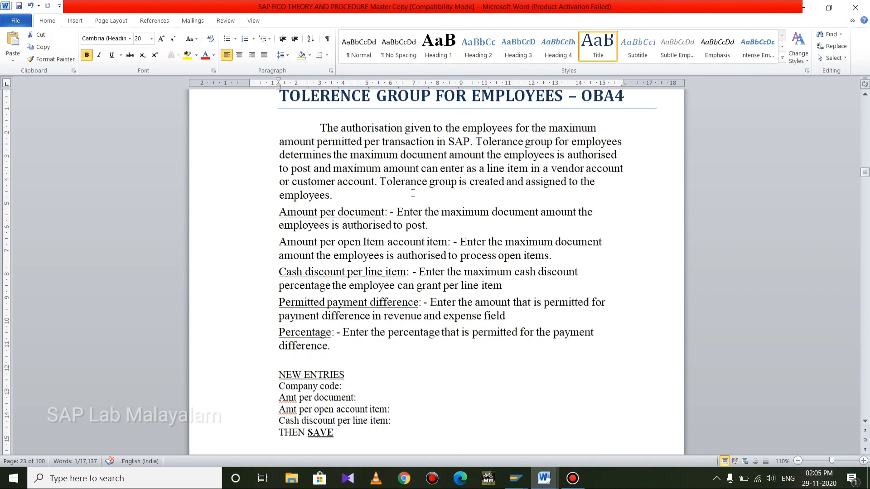
{"action": "scroll", "coordinate": [413, 193], "scroll_direction": "down", "scroll_amount": 7}
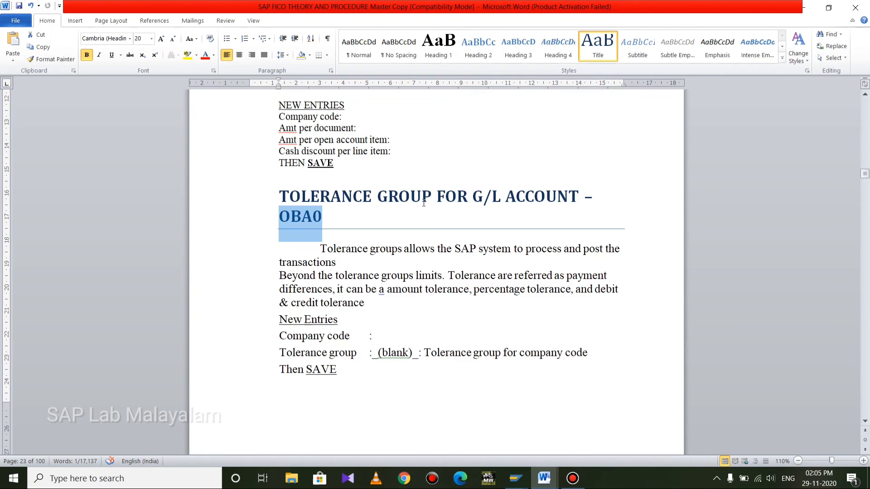
{"action": "scroll", "coordinate": [426, 202], "scroll_direction": "up", "scroll_amount": 1}
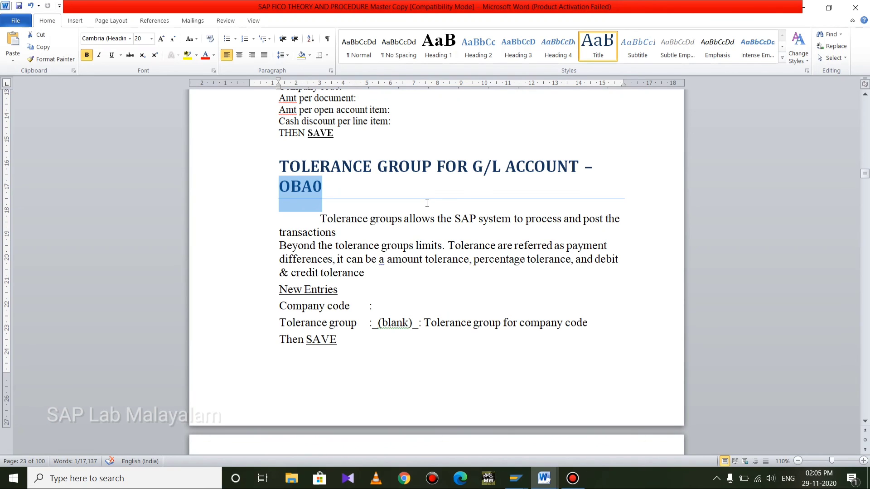
{"action": "scroll", "coordinate": [199, 267], "scroll_direction": "up", "scroll_amount": 8}
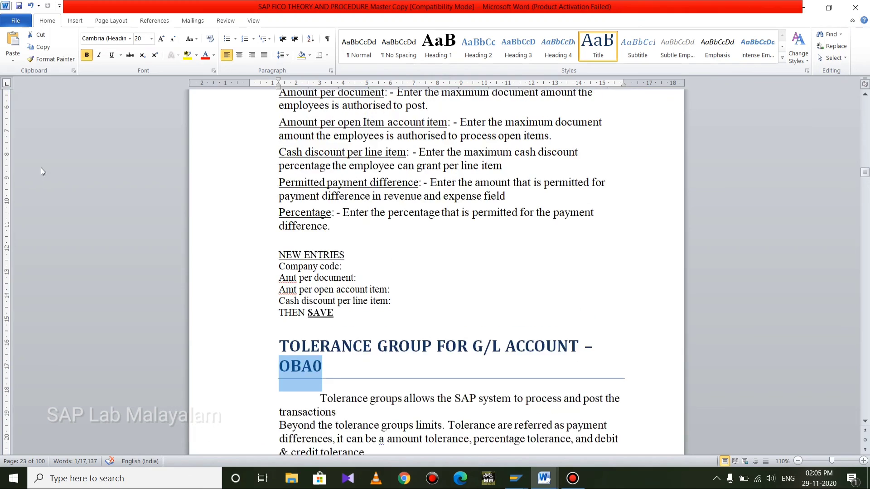
{"action": "scroll", "coordinate": [206, 270], "scroll_direction": "down", "scroll_amount": 2}
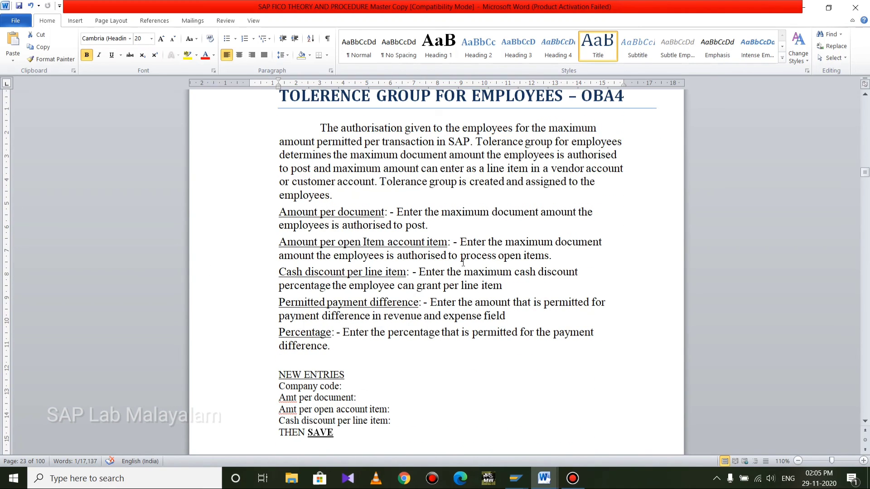
{"action": "scroll", "coordinate": [508, 245], "scroll_direction": "up", "scroll_amount": 2}
{"action": "scroll", "coordinate": [508, 245], "scroll_direction": "down", "scroll_amount": 1}
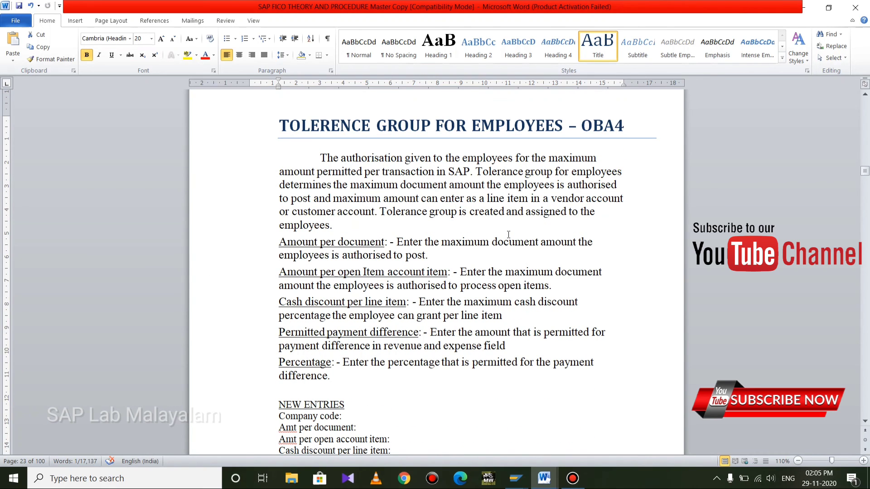